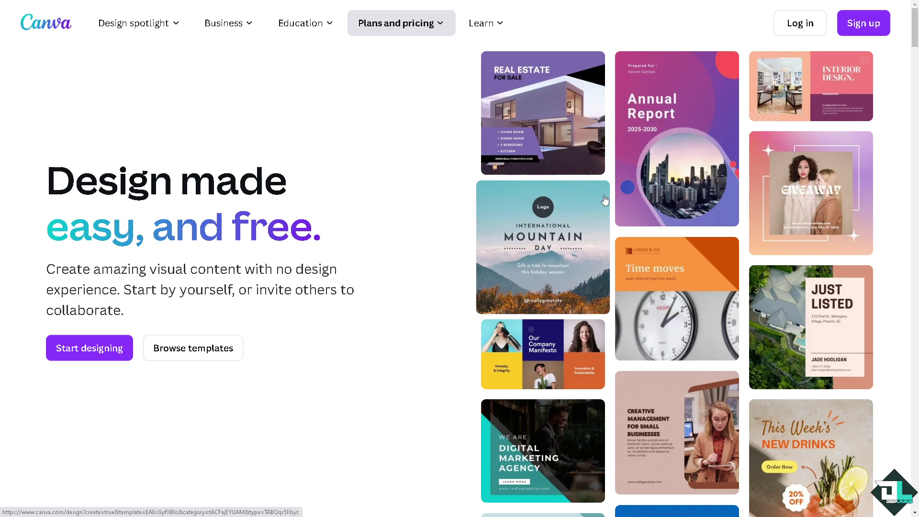
Start signing up and show the additional ways to continue signing in.
click(863, 24)
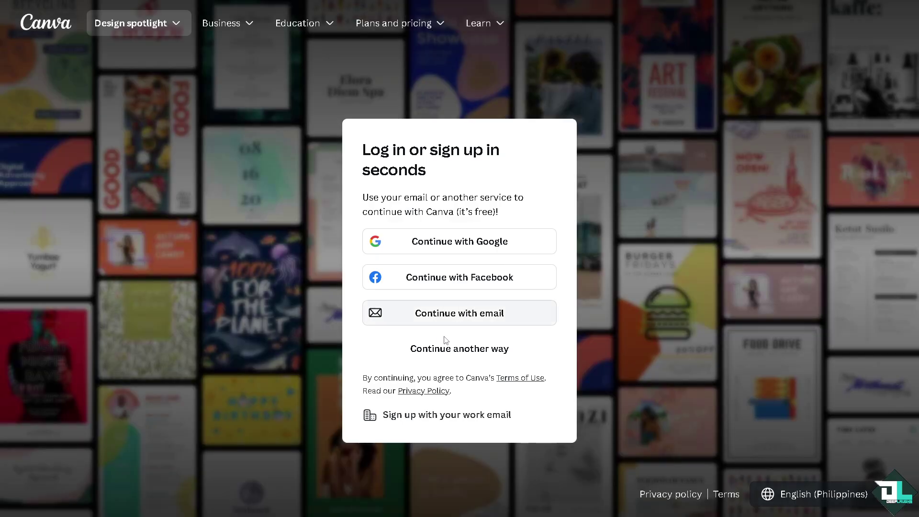
click(445, 345)
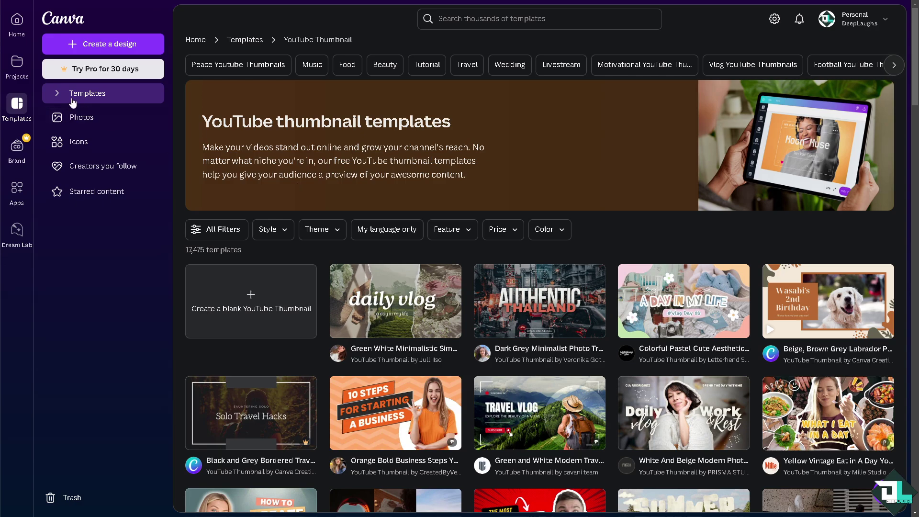
Expand the template categories in the sidebar.
click(57, 92)
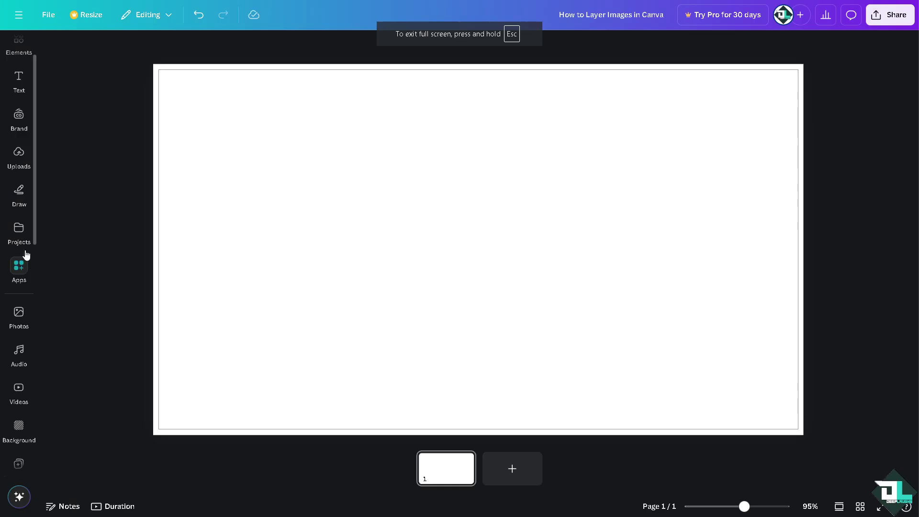
Add the uploaded How to Layer Images thumbnail and move it to the page's top-left corner.
click(20, 157)
click(86, 165)
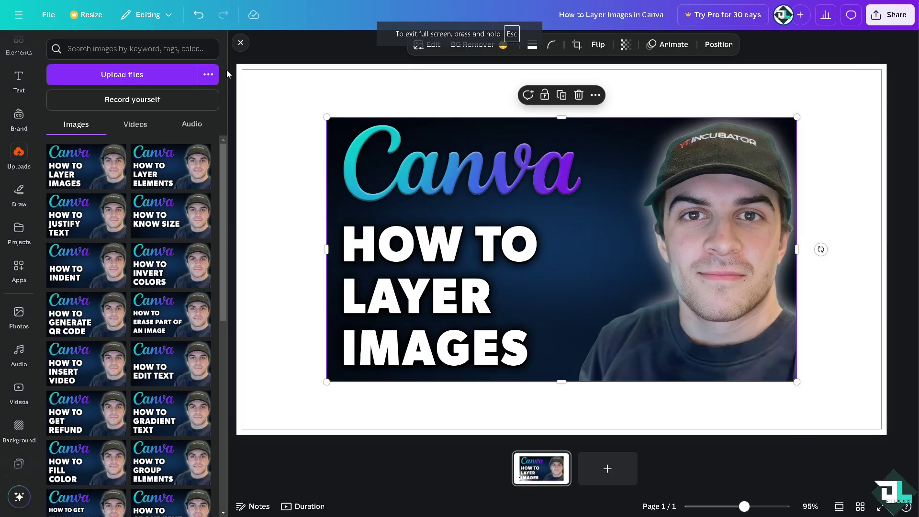
click(241, 42)
mouse_move(331, 134)
mouse_down()
mouse_move(287, 97)
mouse_move(254, 91)
mouse_up()
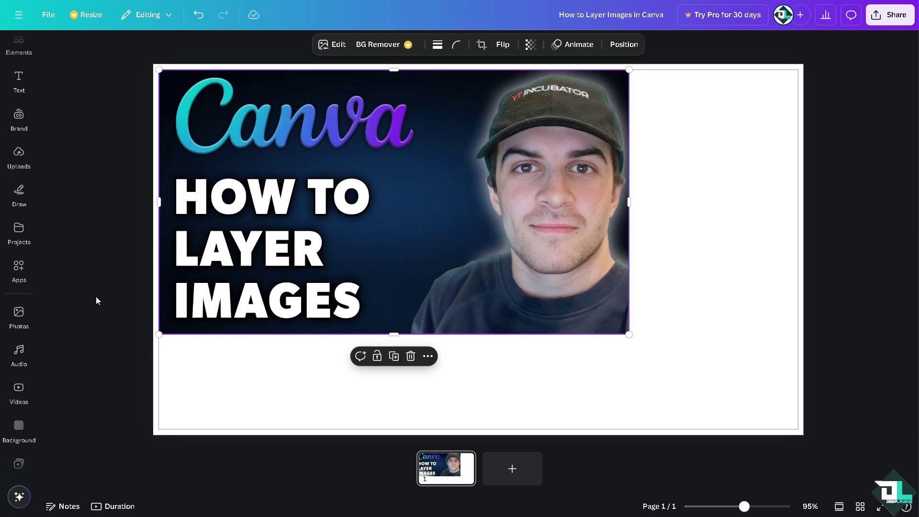
Add the group meeting, food containers, butterfly, wheelchair portrait and elderly couple stock photos.
click(19, 313)
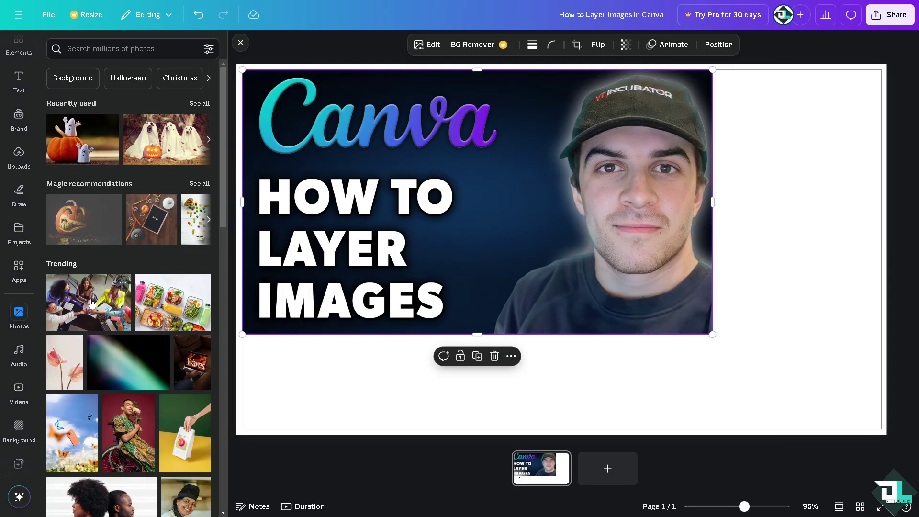
click(90, 302)
click(172, 301)
scroll(122, 334, down, 2)
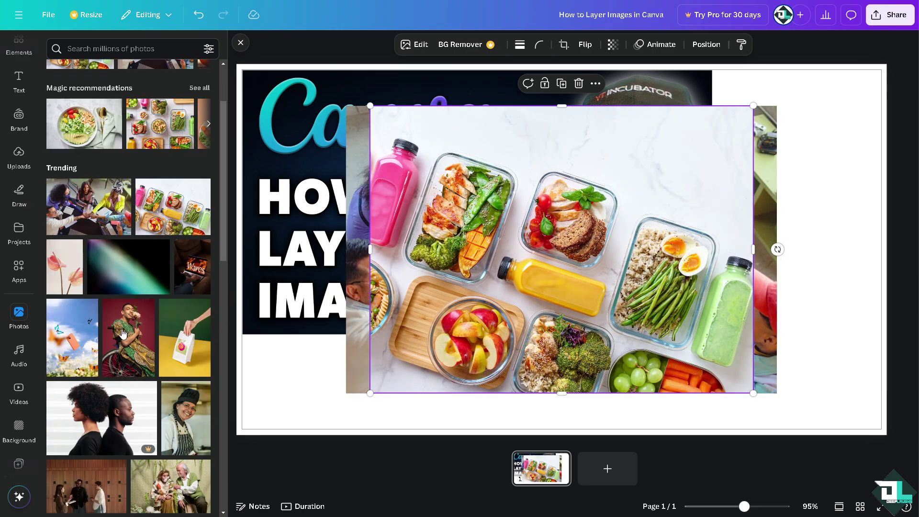
click(124, 340)
scroll(124, 339, down, 2)
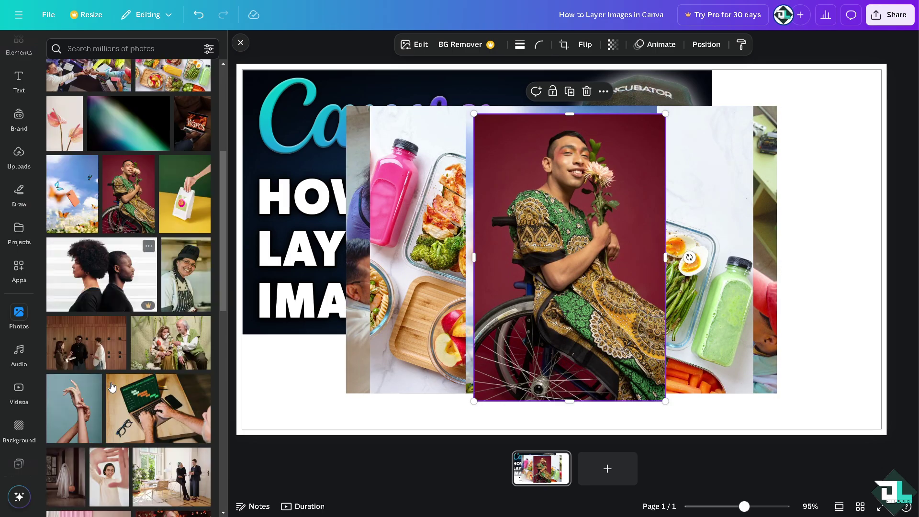
click(95, 357)
click(172, 354)
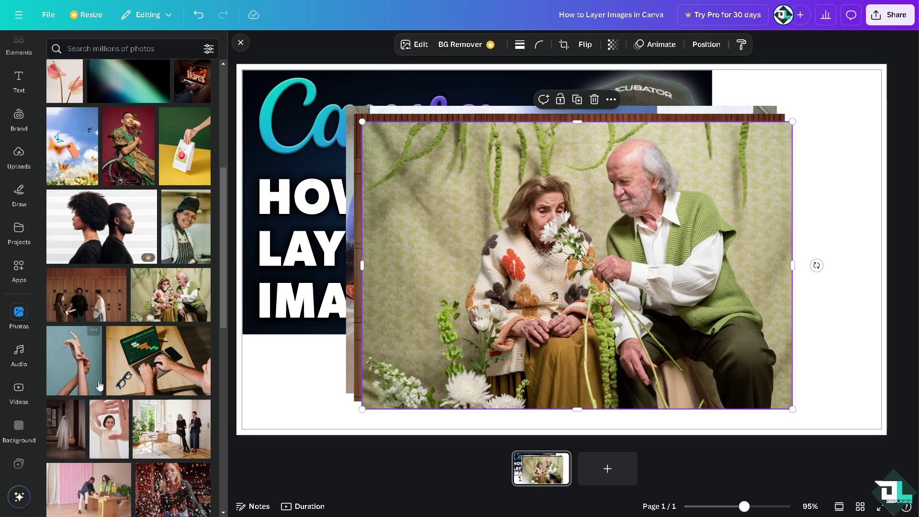
scroll(115, 373, down, 1)
Add the ghost, confetti, office conversation and pink-room office photos, then select the pink-room photo.
click(79, 388)
click(164, 428)
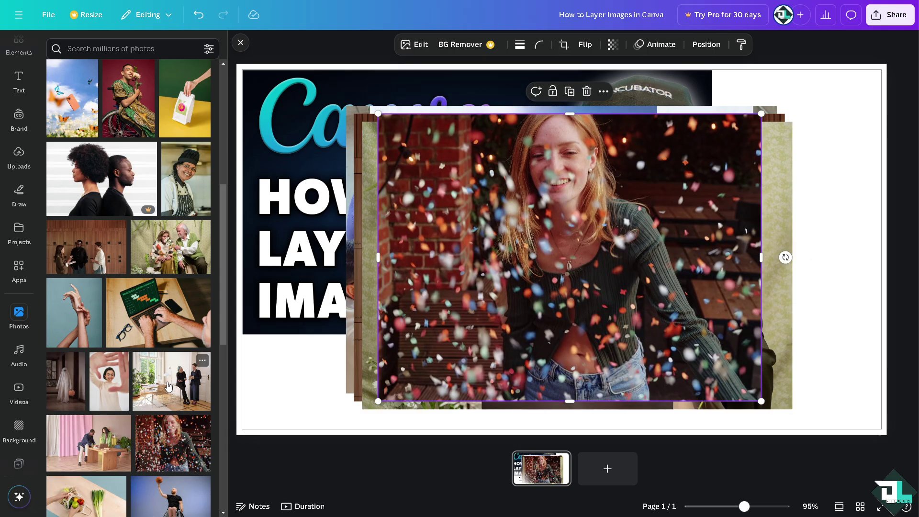
click(170, 387)
click(121, 419)
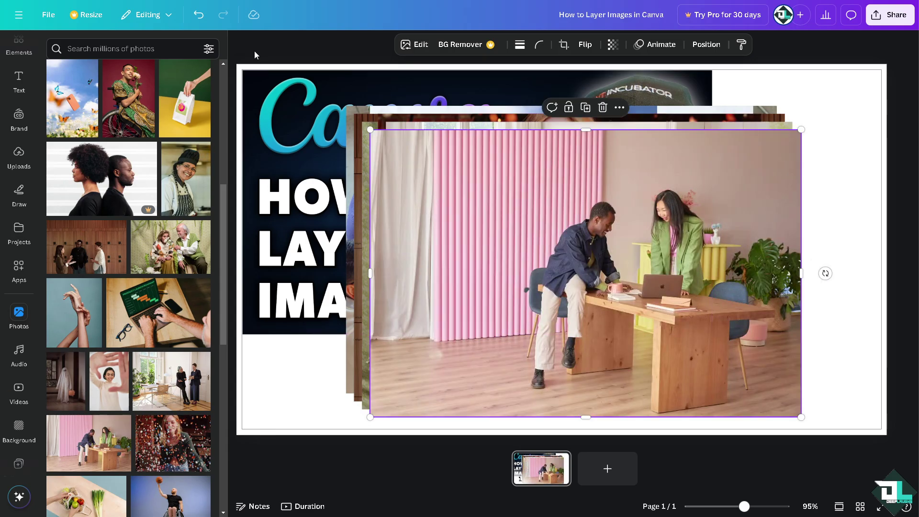
click(274, 46)
click(239, 44)
click(373, 162)
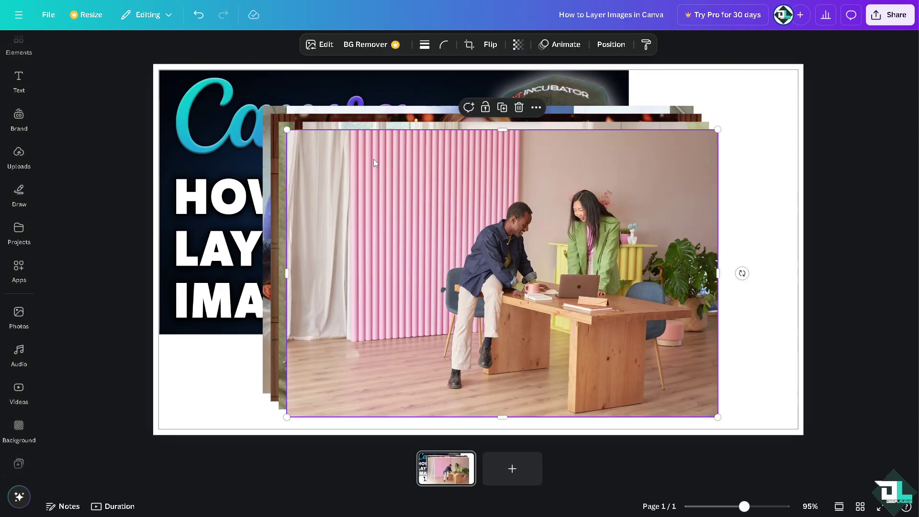
Shift the pink-room photo up-right and send it backward, then send the office photo to the back.
drag(371, 160, 435, 133)
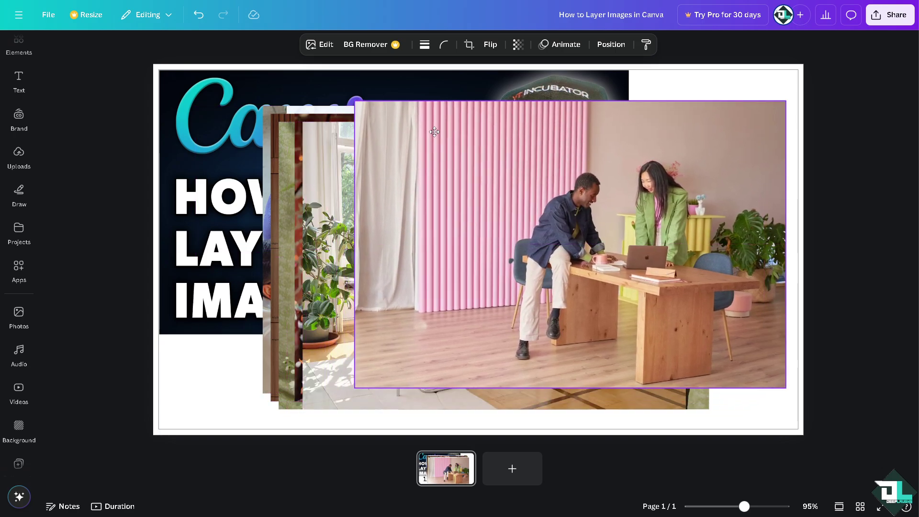
right_click(439, 132)
mouse_move(502, 261)
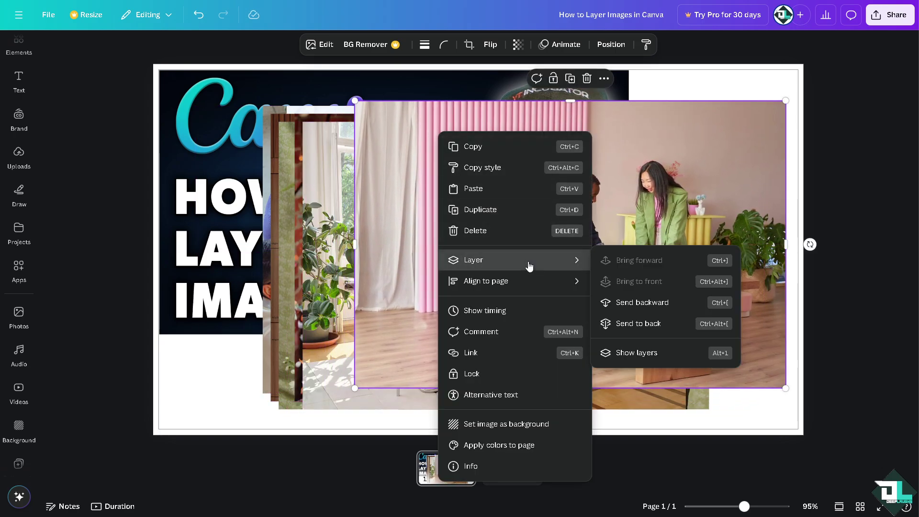
click(660, 302)
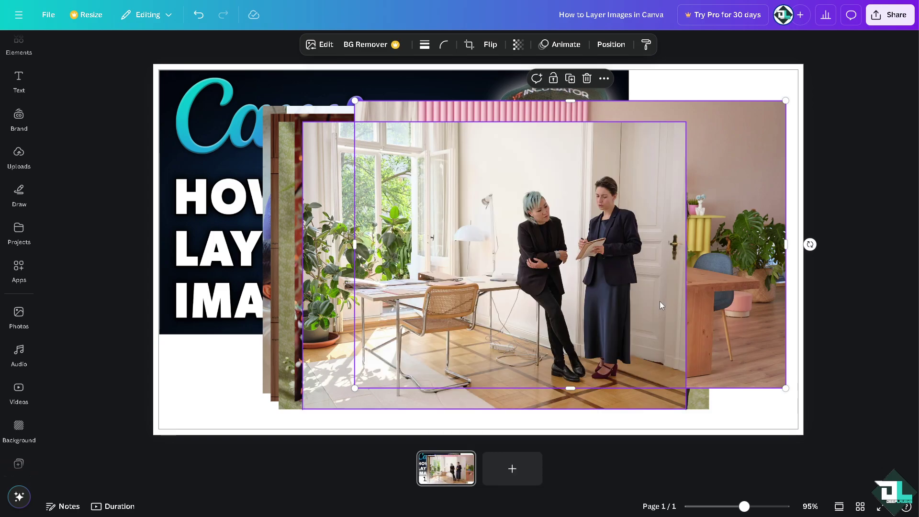
click(498, 223)
right_click(415, 206)
mouse_move(488, 291)
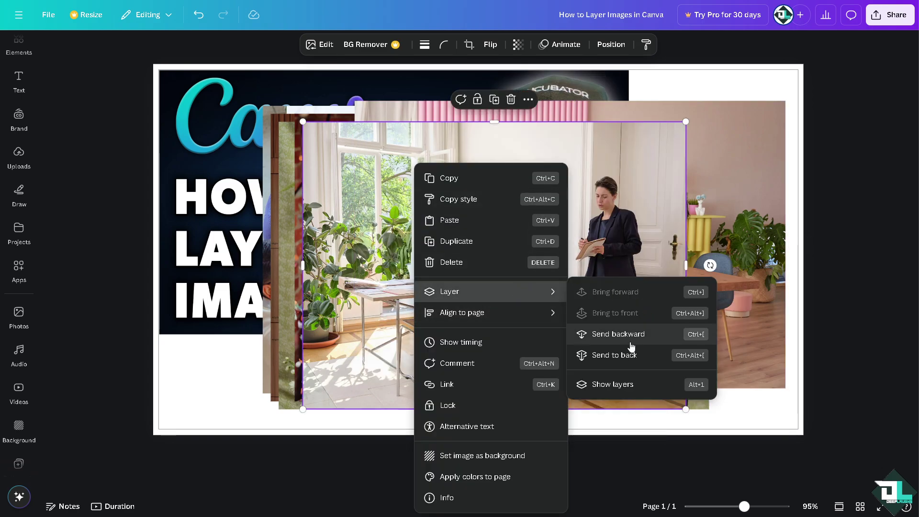
click(616, 356)
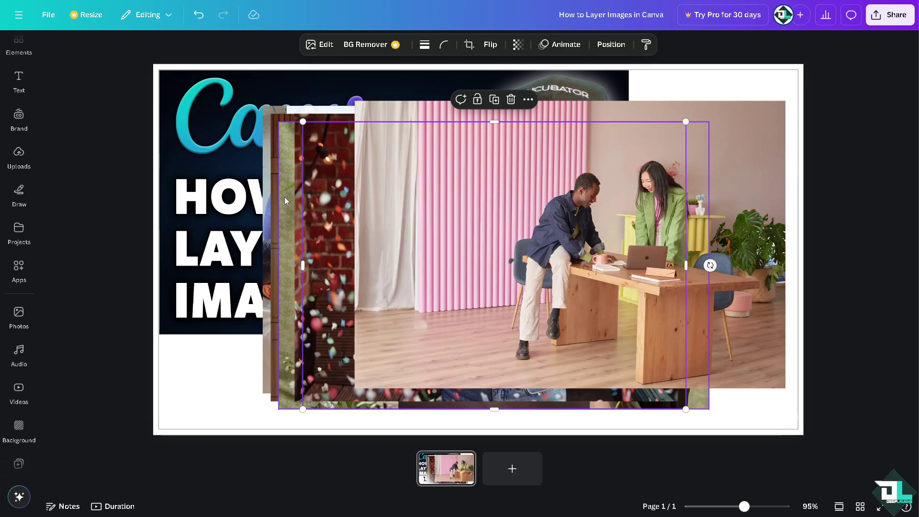
Bring the How to Layer Images thumbnail in front of all the stock photos.
click(216, 183)
right_click(216, 180)
mouse_move(287, 292)
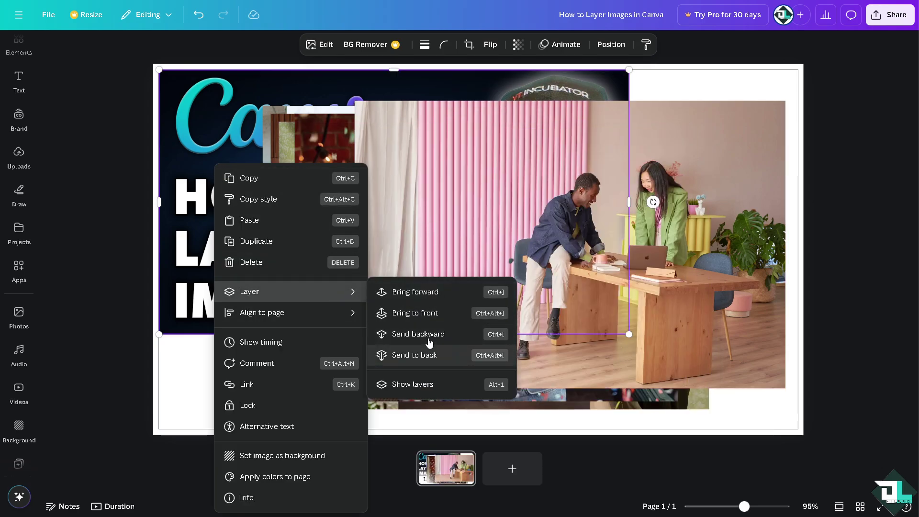
click(435, 316)
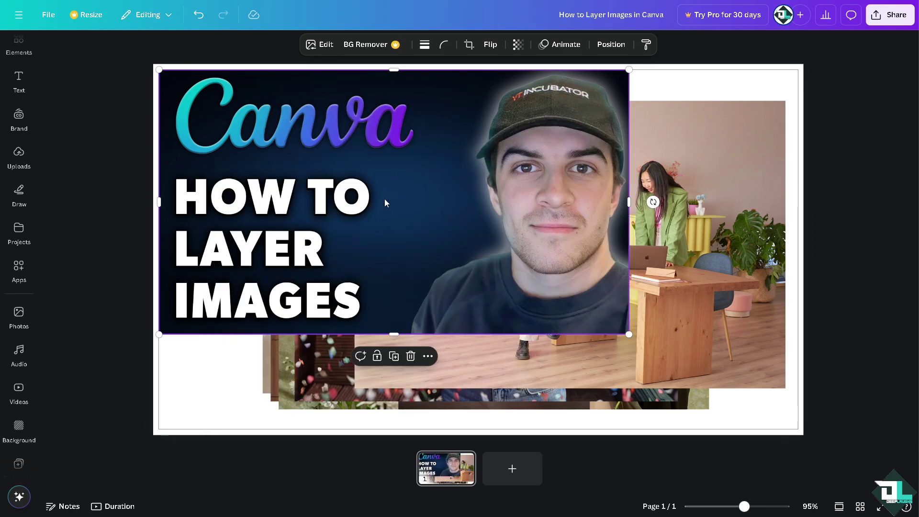
Resize the thumbnail to fill the top-left area and move the pink office photo up-right.
drag(385, 202, 376, 192)
drag(617, 323, 398, 202)
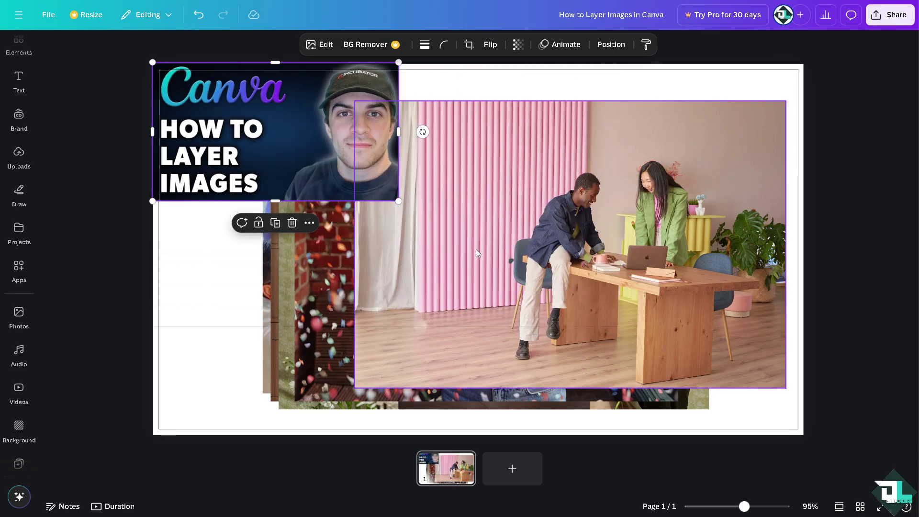
drag(476, 249, 570, 185)
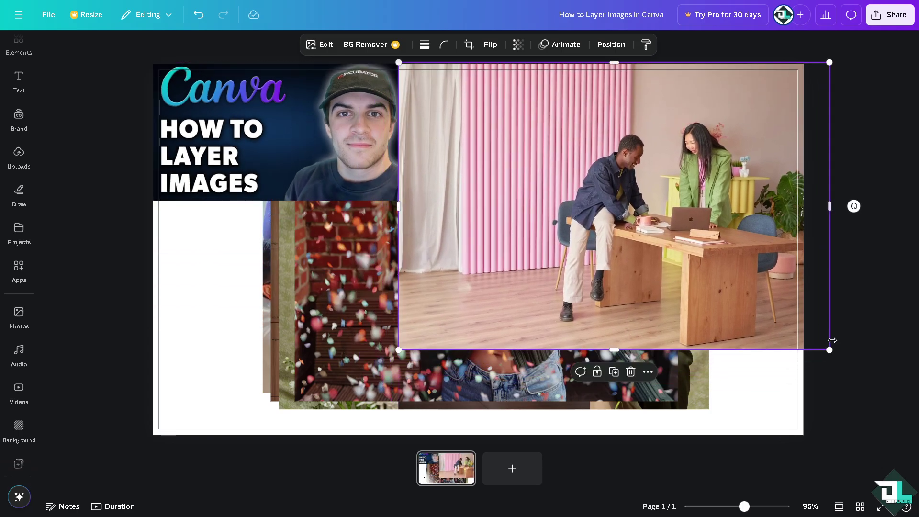
drag(829, 349, 803, 332)
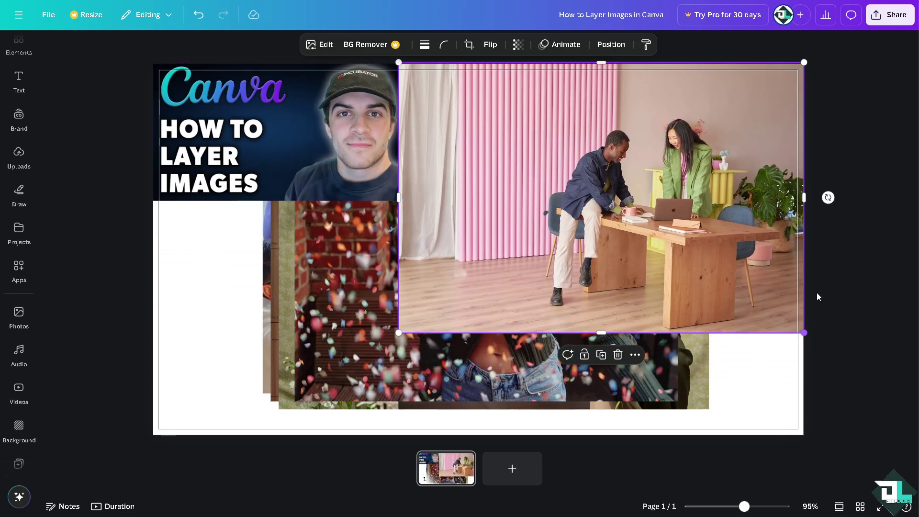
click(382, 176)
drag(397, 201, 546, 319)
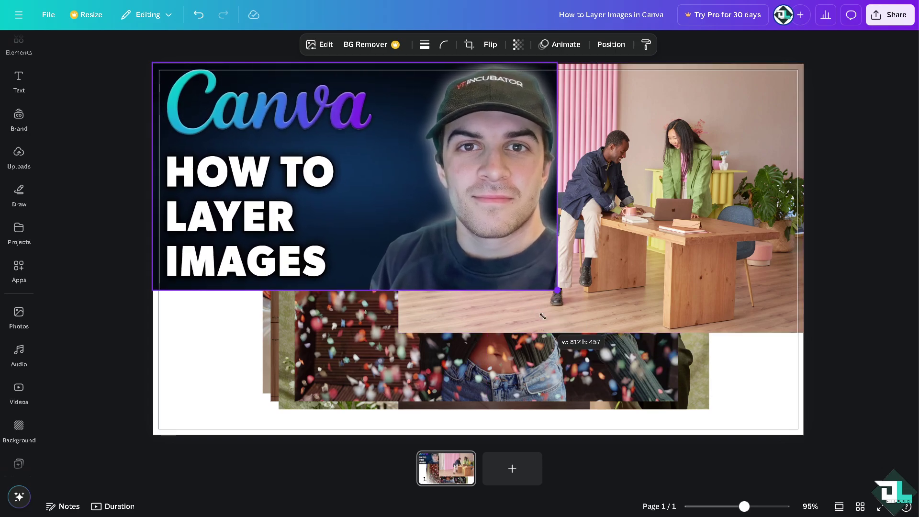
Fit the office photo top-right and the confetti photo below it out to the page's right edge.
click(597, 307)
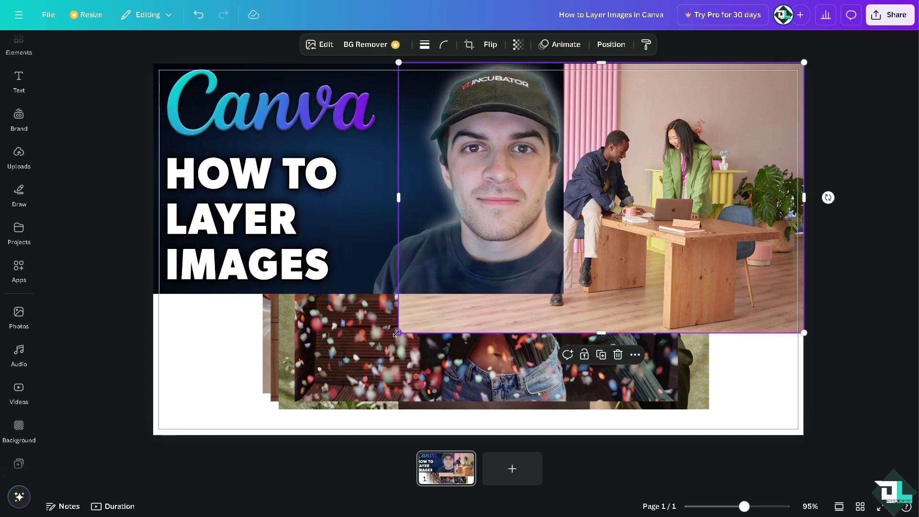
drag(397, 333, 565, 222)
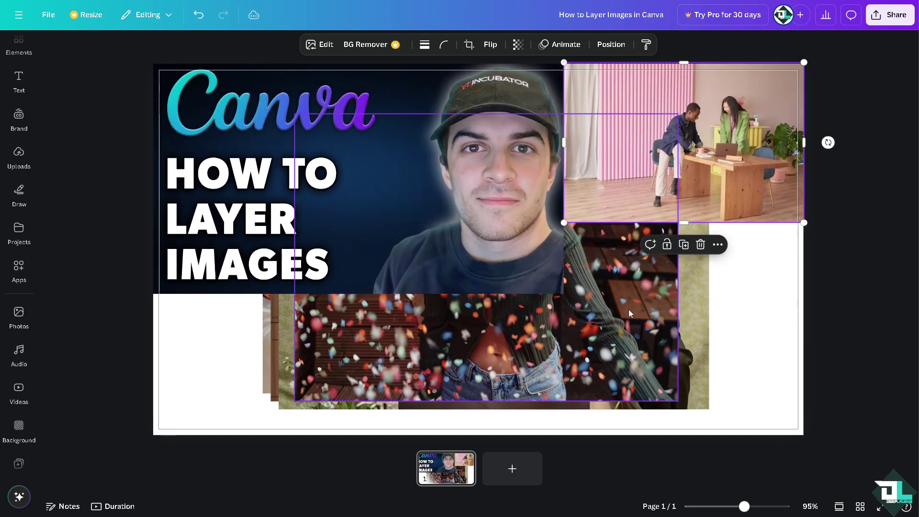
drag(628, 313, 754, 322)
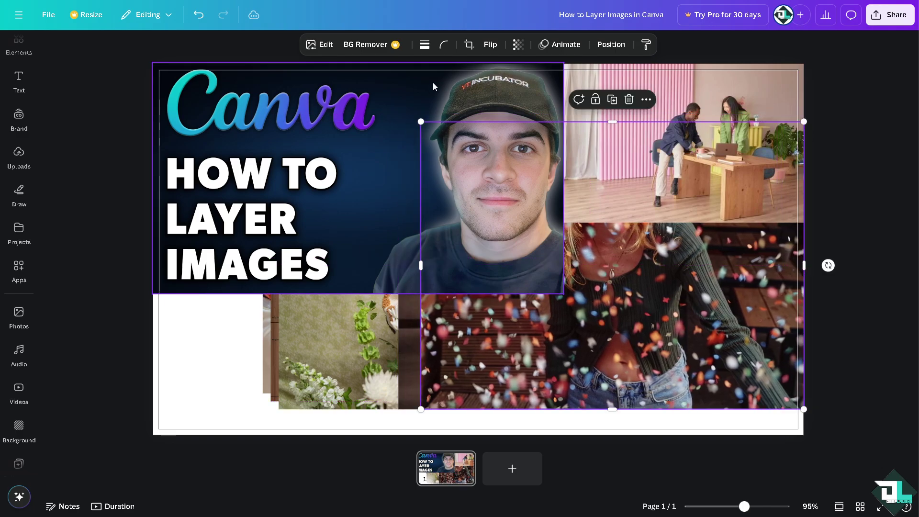
mouse_move(420, 122)
mouse_down()
mouse_move(580, 242)
mouse_move(608, 252)
mouse_move(600, 240)
mouse_up()
drag(786, 305, 803, 305)
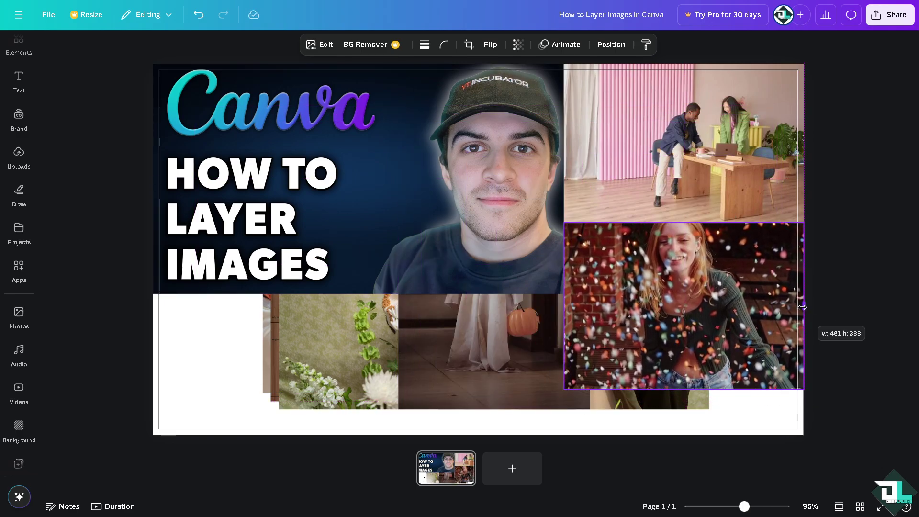
Arrange the ghost, flowers and remaining photo along the bottom row to complete the collage.
mouse_move(458, 349)
mouse_down()
mouse_move(290, 350)
mouse_move(225, 365)
mouse_up()
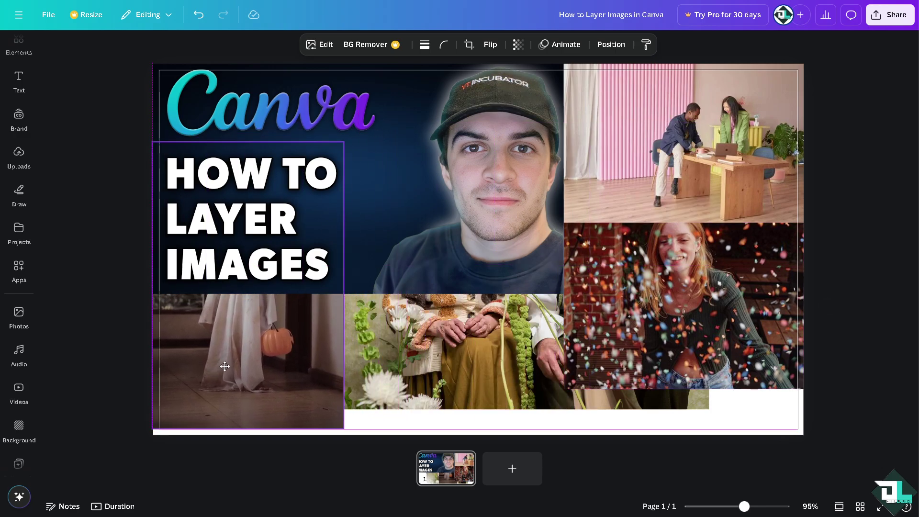
drag(347, 151, 248, 294)
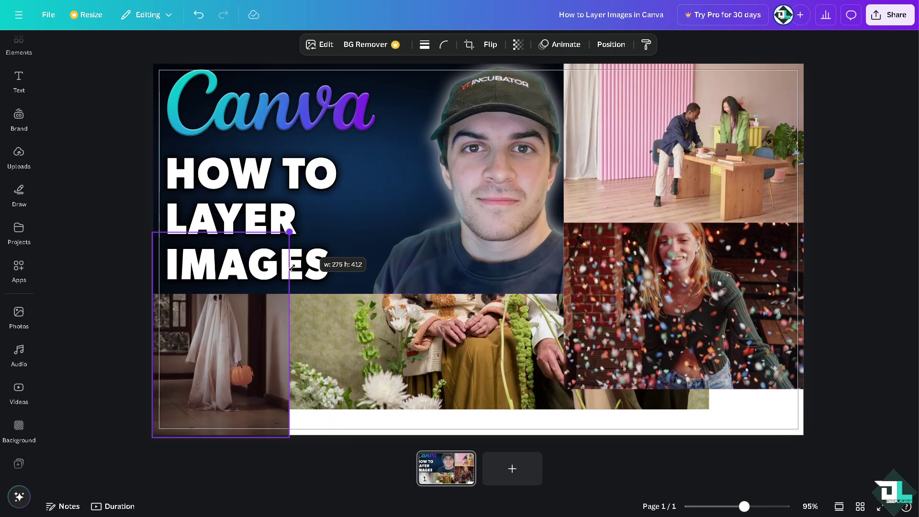
drag(390, 332, 353, 361)
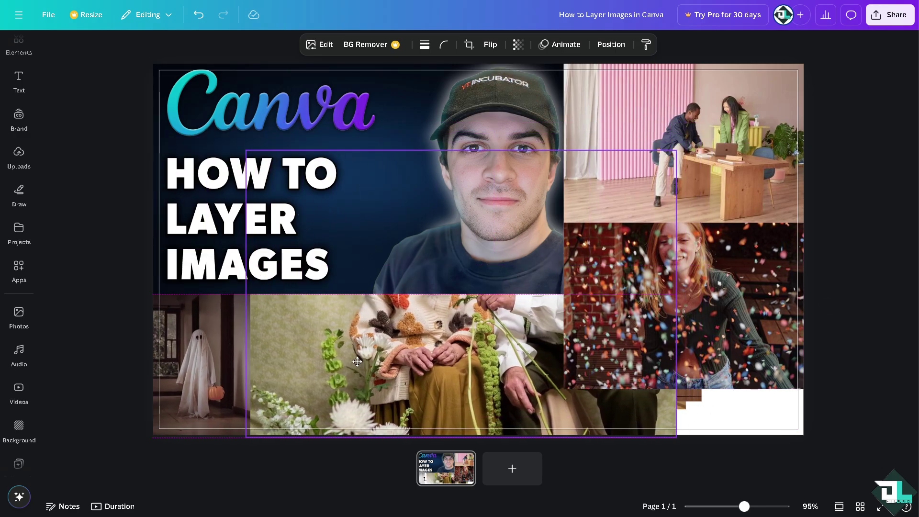
drag(678, 149, 513, 355)
drag(574, 329, 646, 364)
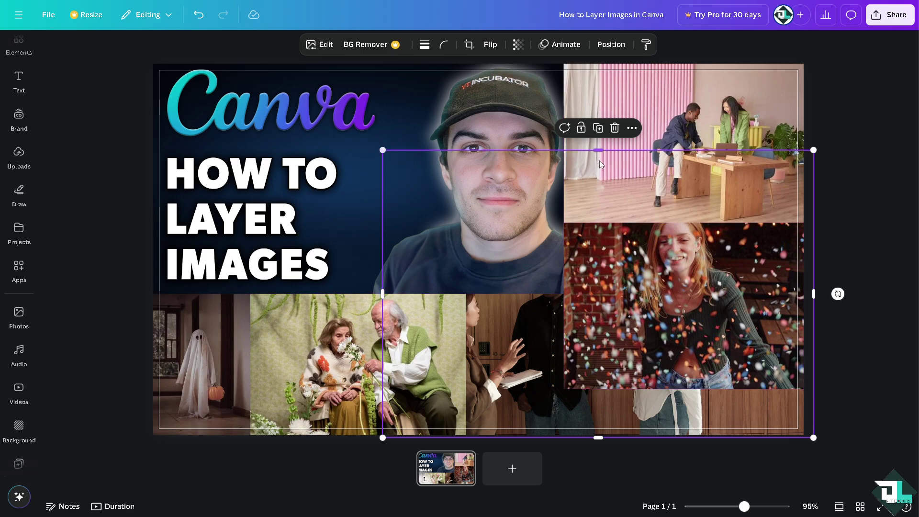
Make the Canva editor fill the whole screen.
click(880, 507)
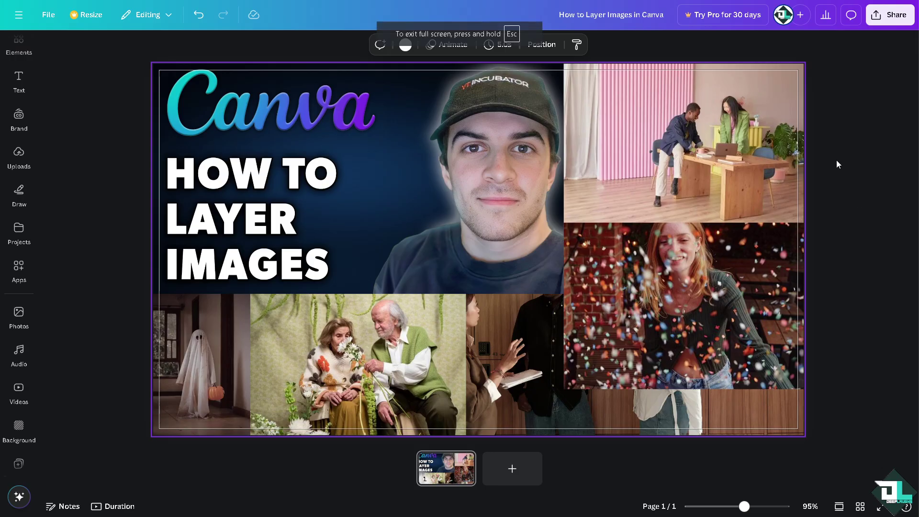
Review the Share panel's download settings and file types, then return to the sharing options.
click(890, 14)
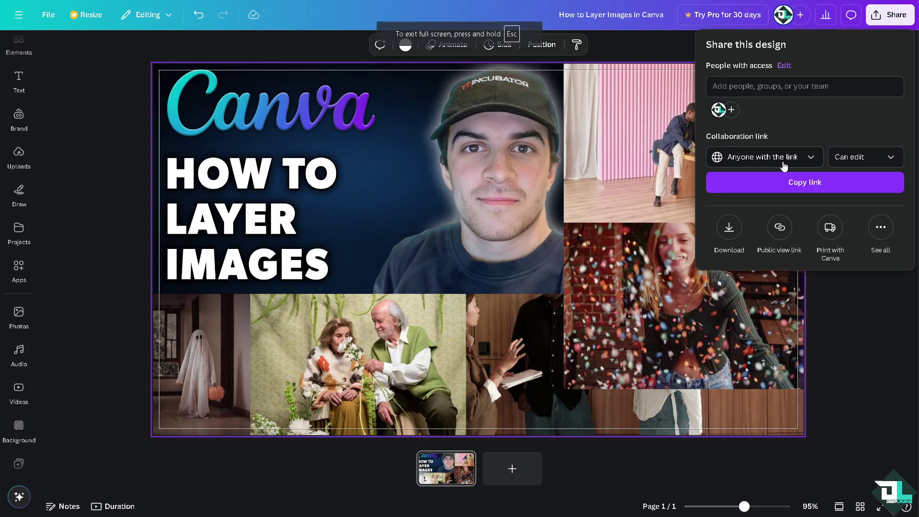
click(728, 224)
click(783, 93)
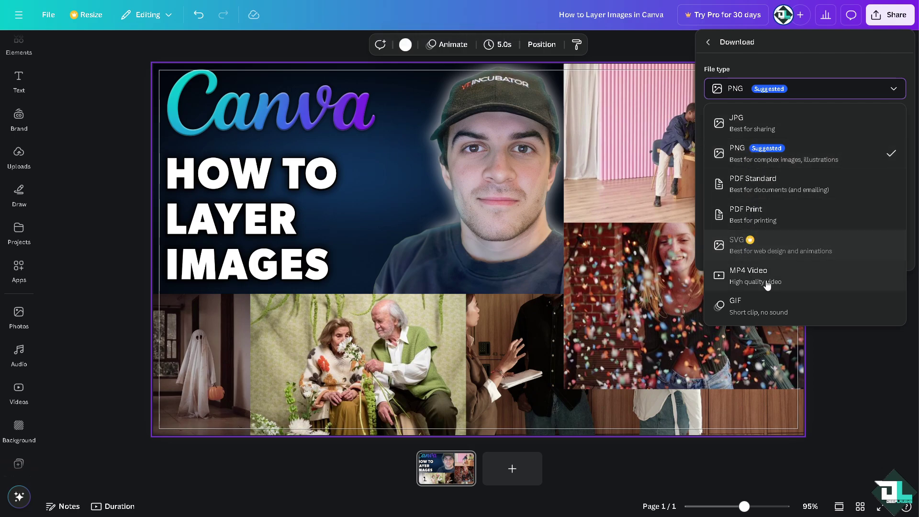
click(709, 42)
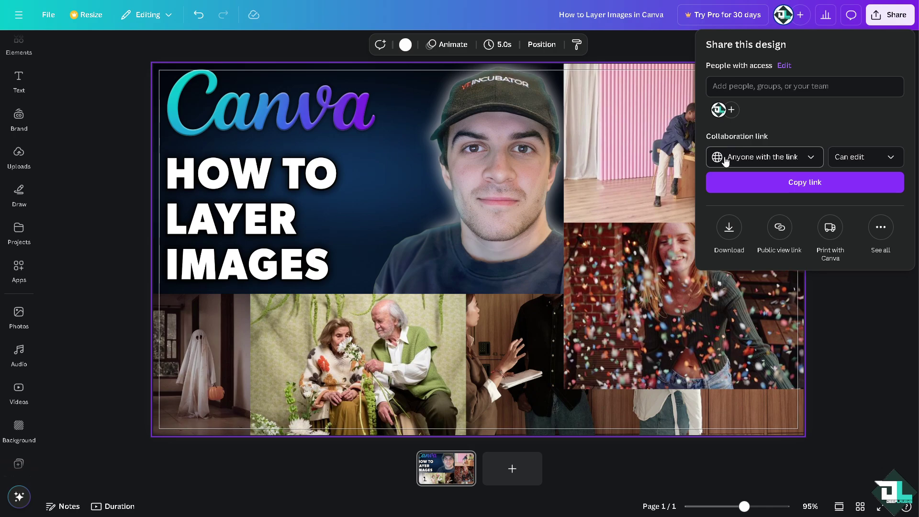
Copy the design's collaboration link and present the finished collage full screen.
click(823, 186)
click(435, 267)
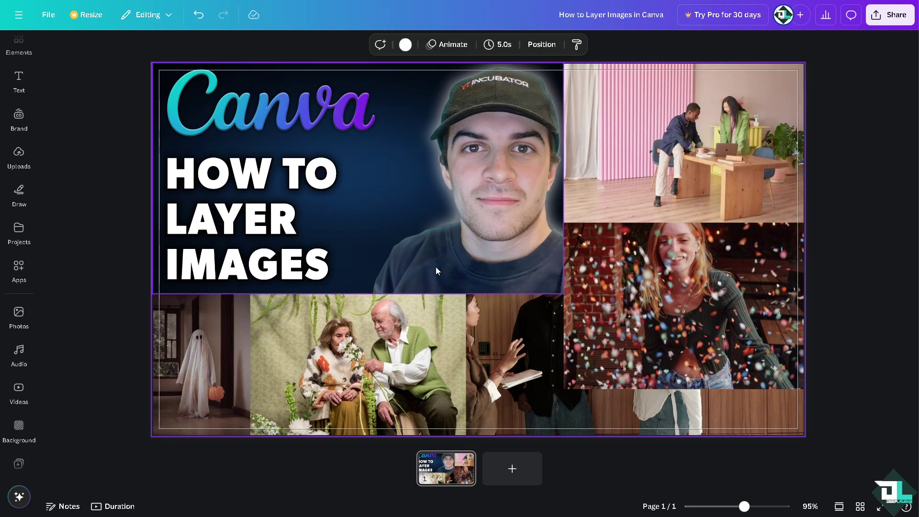
click(876, 508)
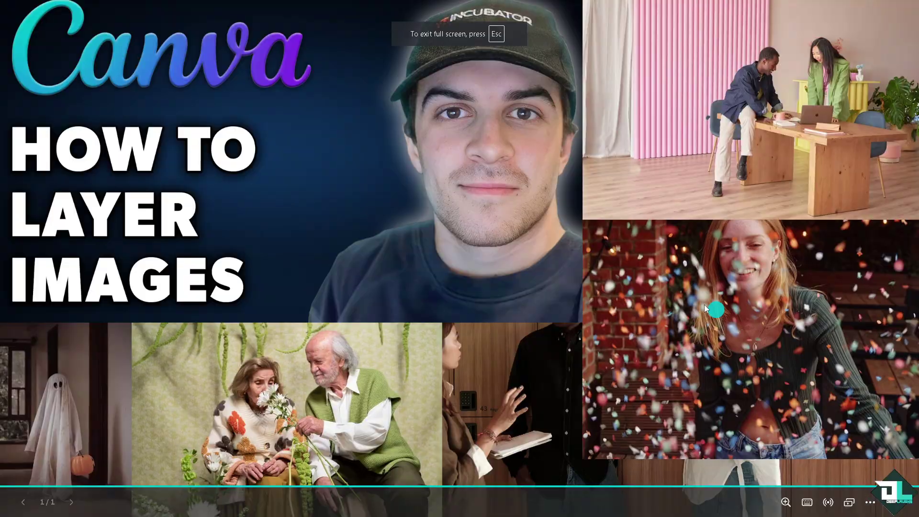